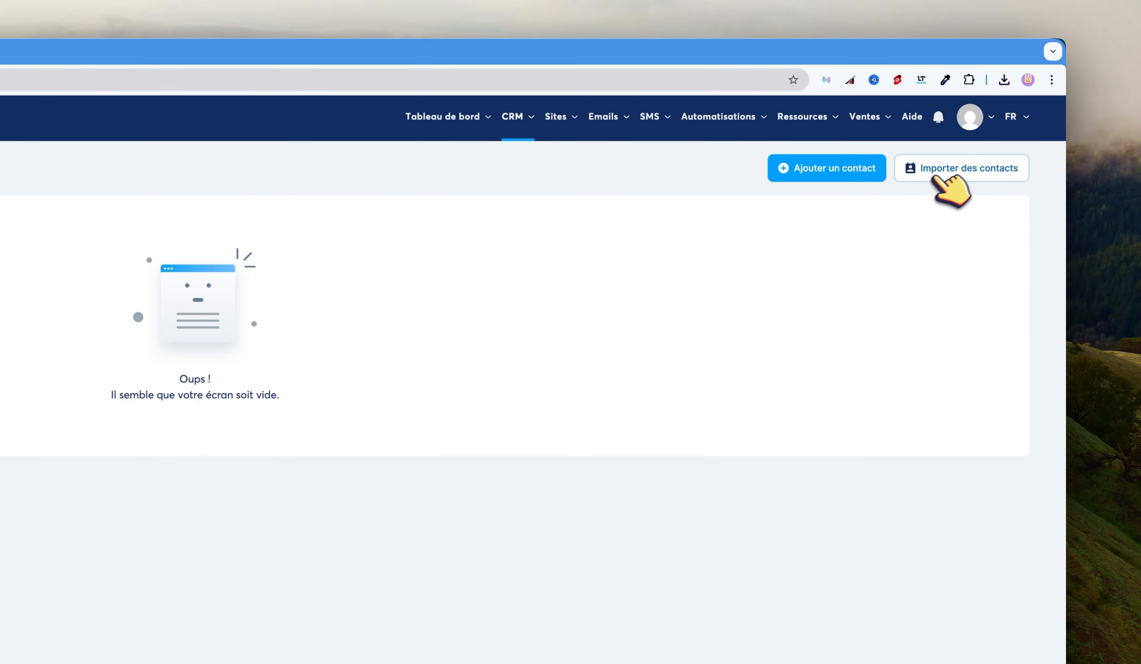
Step: Start a contact import with the CSV file 125944105f1a8429e74cfc44ce0abbc6d261b82a.csv and assign the Acheteur tag
left_click(934, 178)
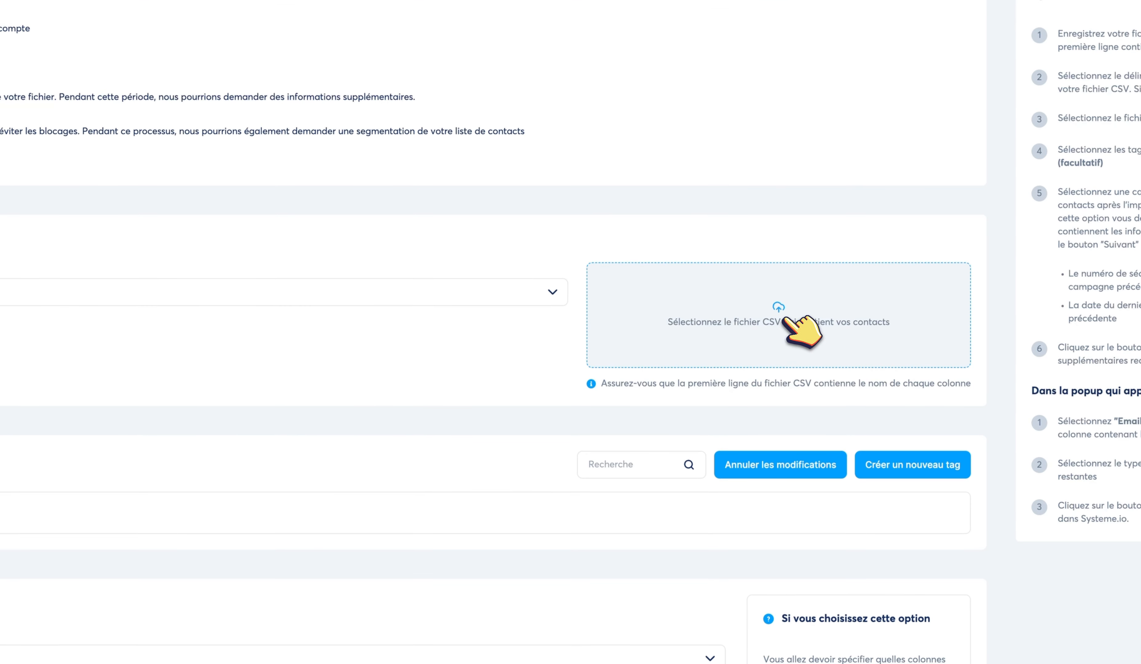
left_click(774, 332)
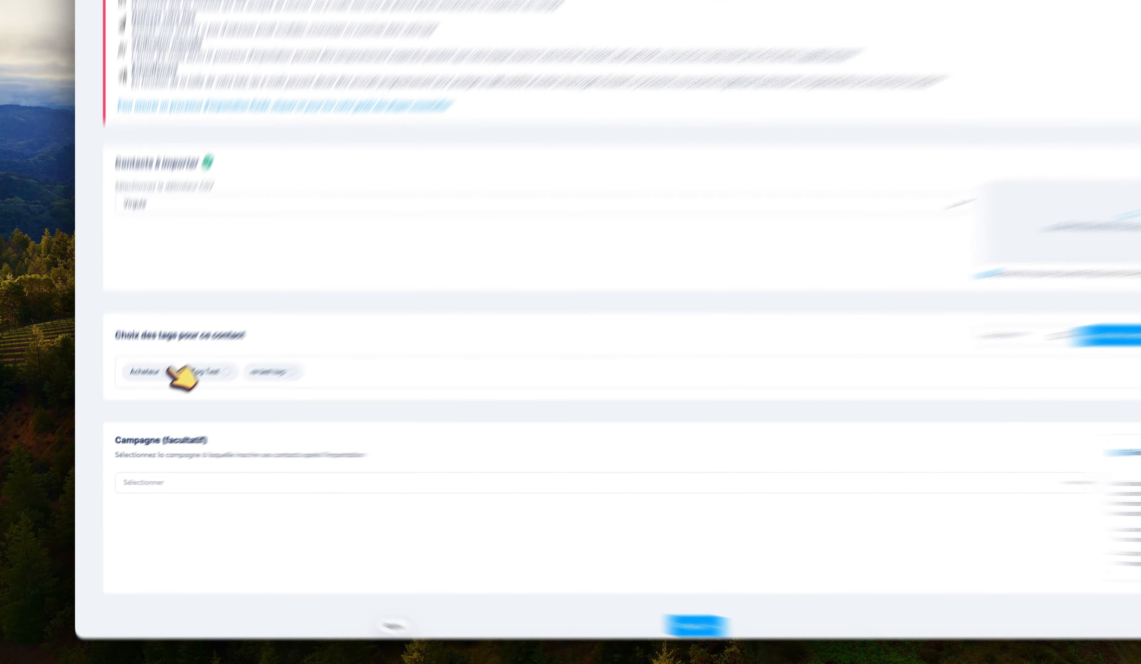
left_click(136, 413)
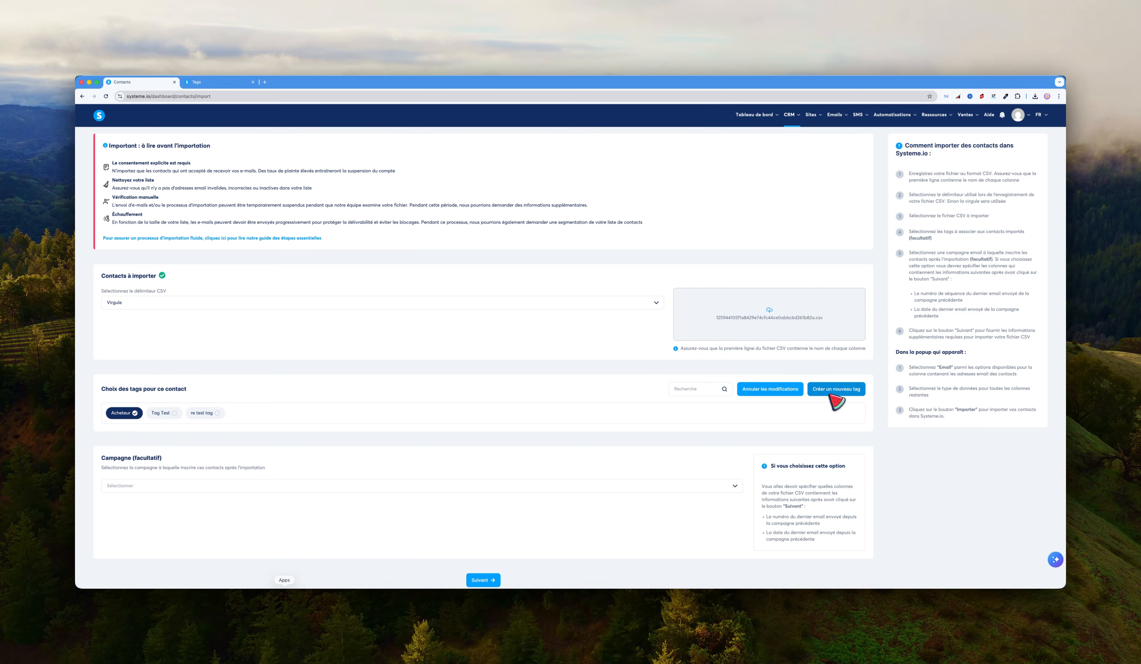
Step: Choose the campaign "(PLR-FR) Le nouveau système pour créer un business qui rapporte gros" for the import and continue to column mapping
scroll(344, 389, "down", 3)
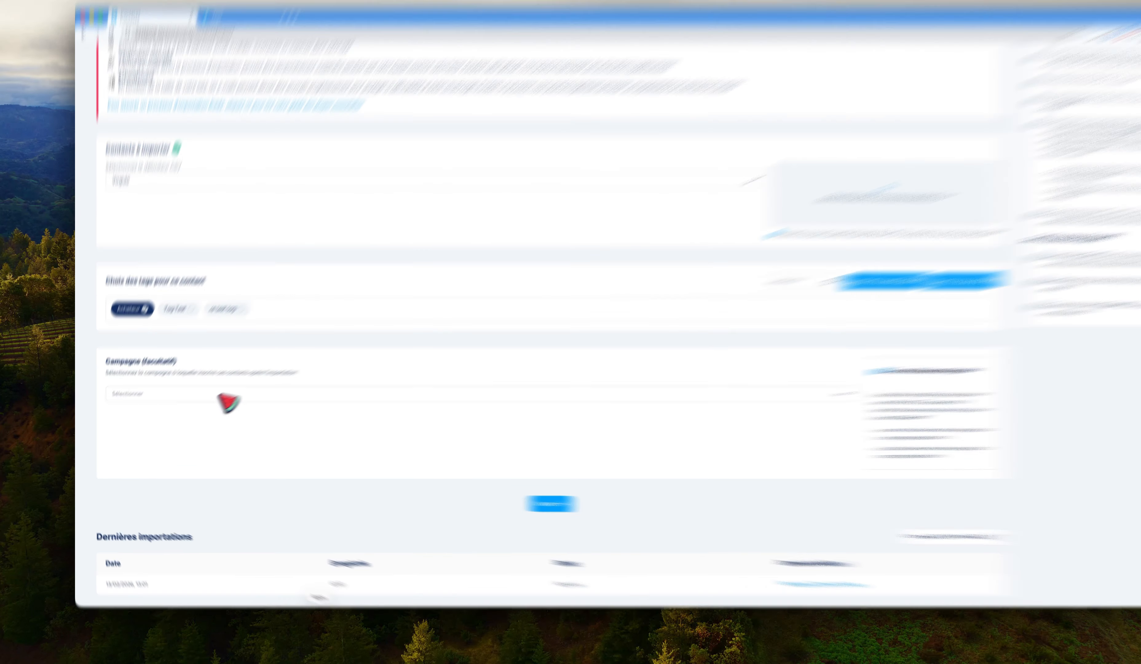
left_click(219, 395)
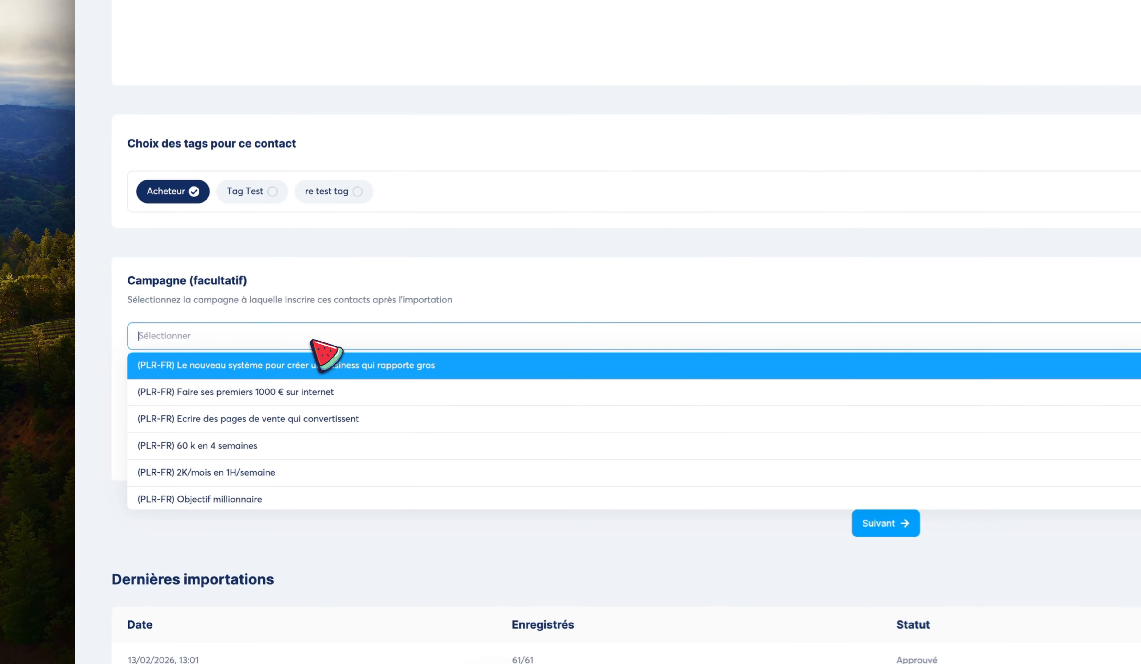
left_click(265, 368)
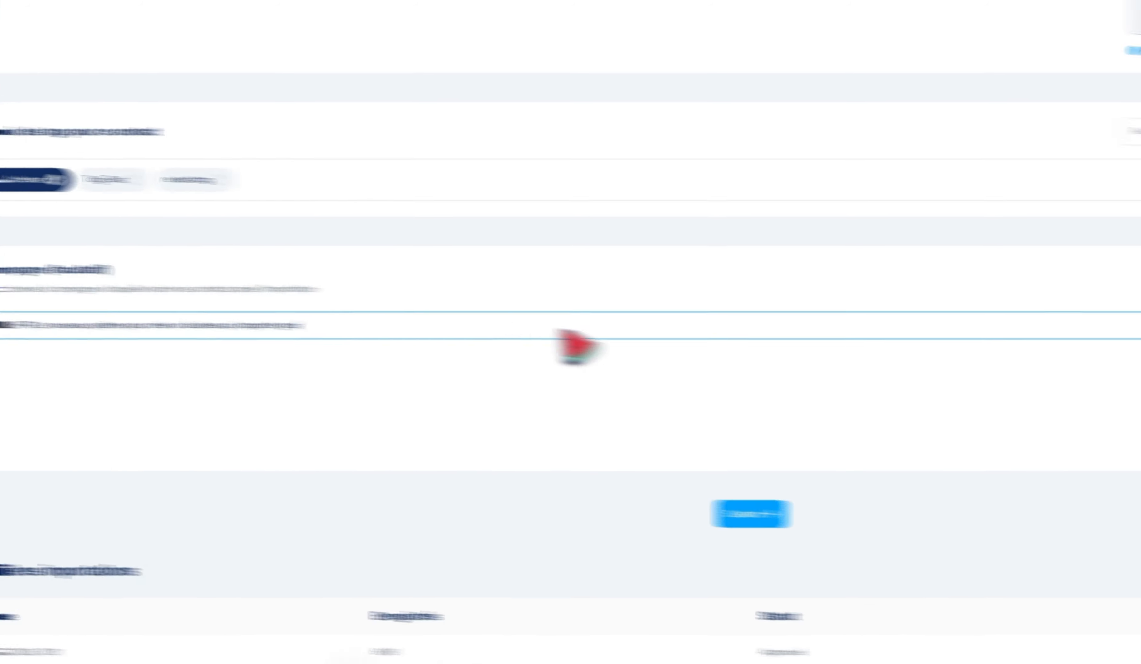
left_click(887, 524)
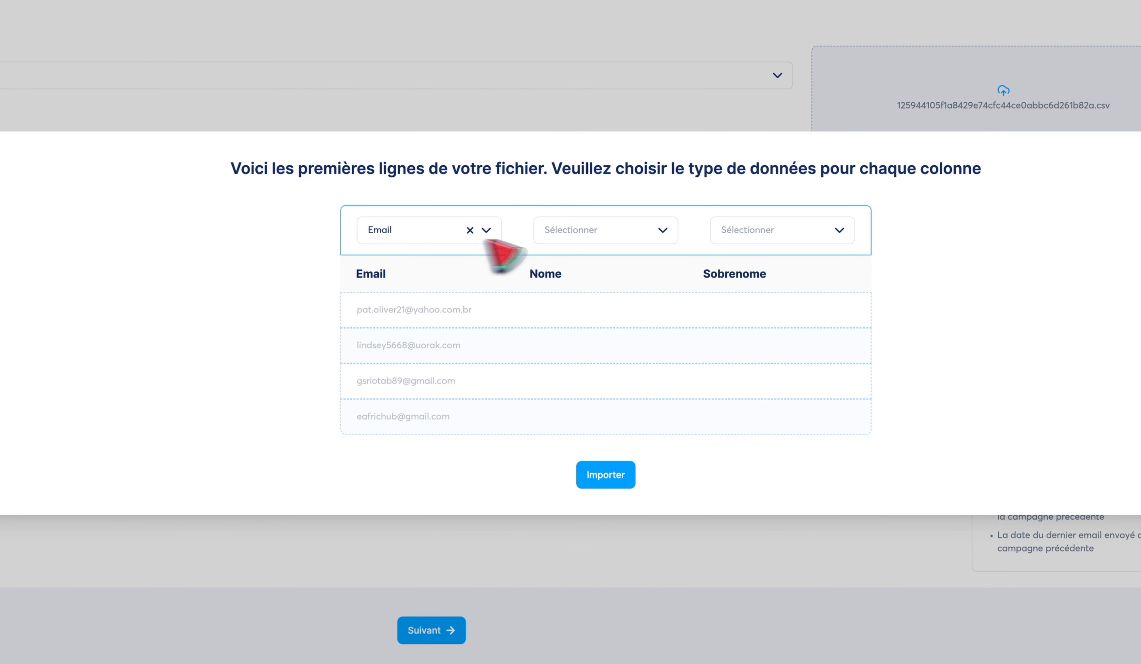
Step: Try to import the contacts with Nome mapped to Prénom and Sobrenome to Nom de famille, and deselect the Acheteur tag
left_click(746, 114)
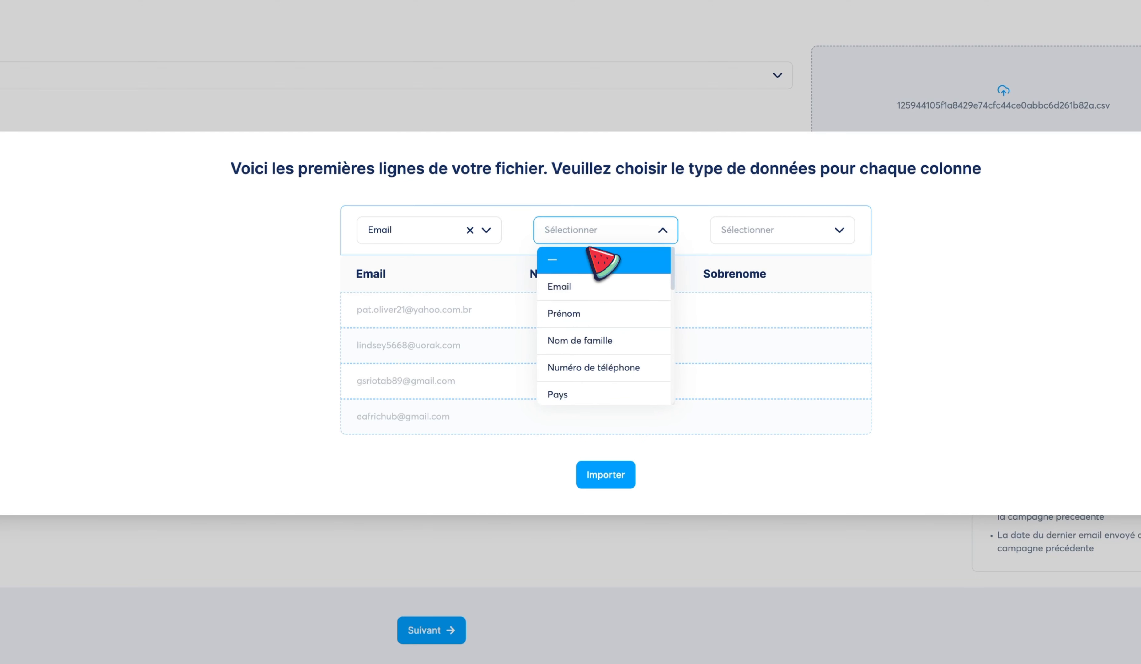
left_click(580, 315)
left_click(770, 234)
left_click(764, 313)
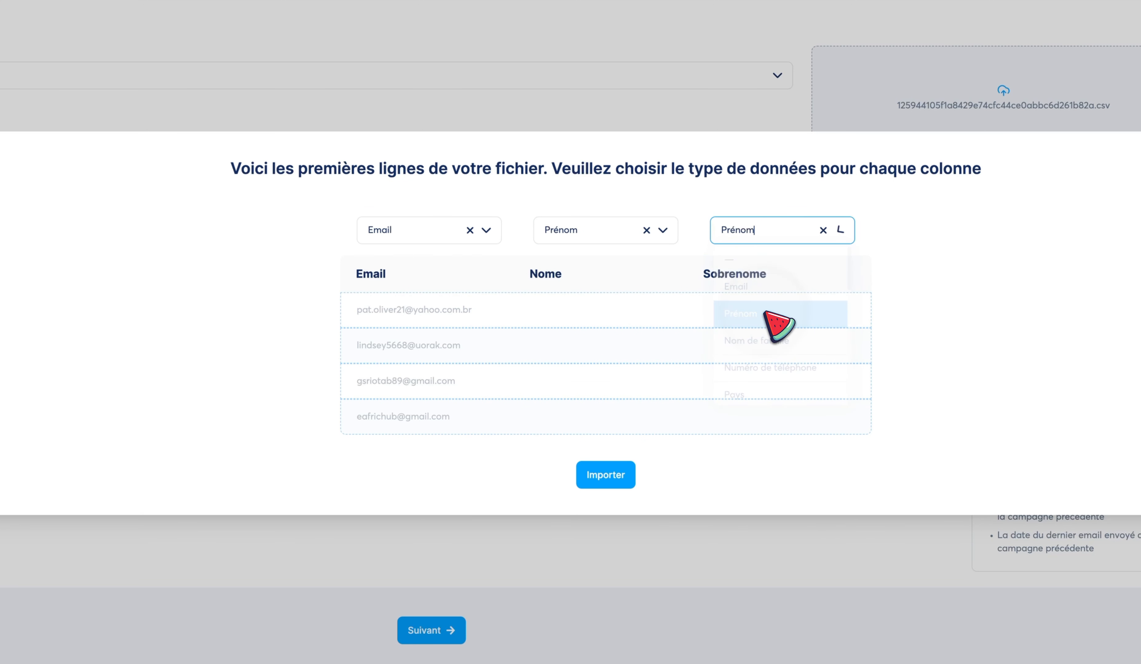
left_click(753, 228)
left_click(759, 339)
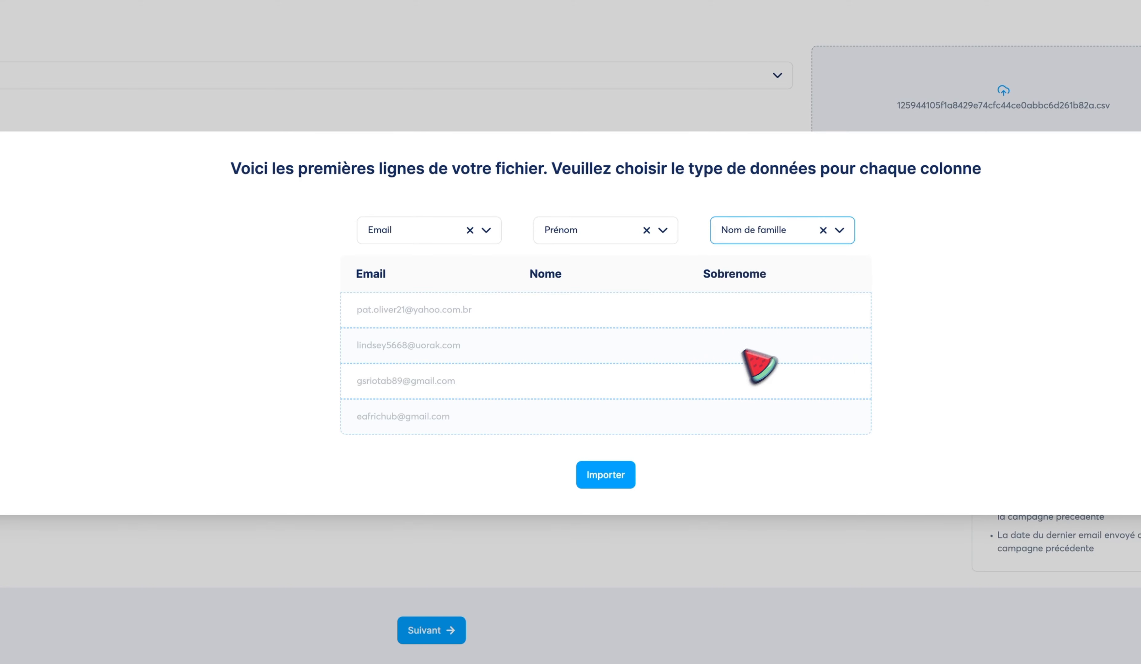
left_click(605, 474)
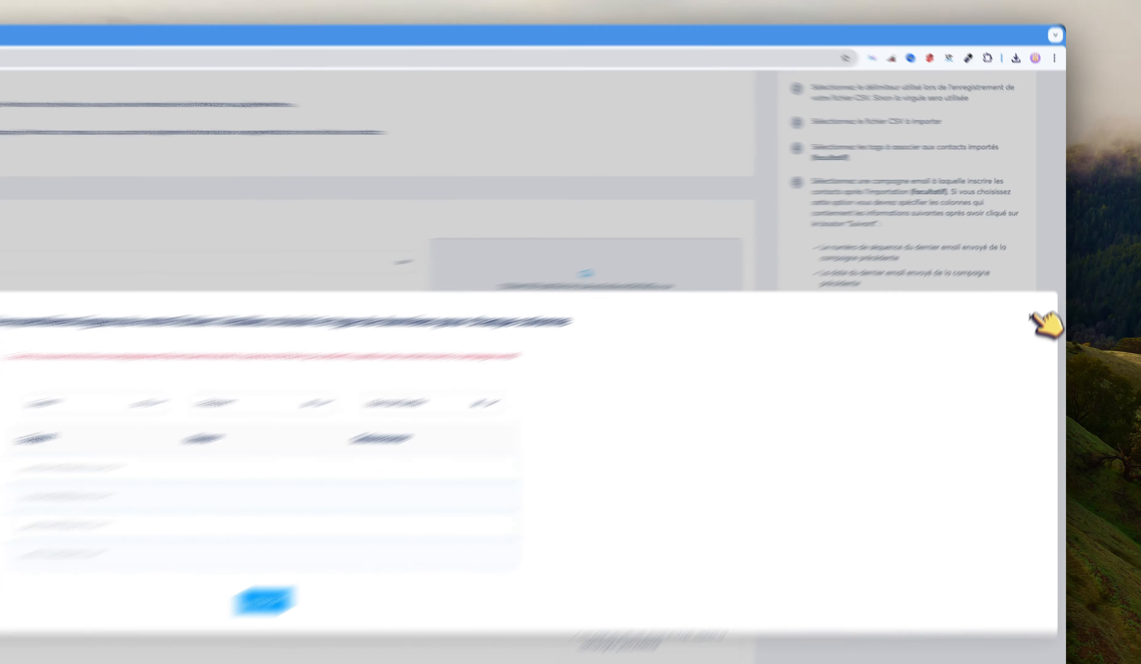
left_click(1045, 256)
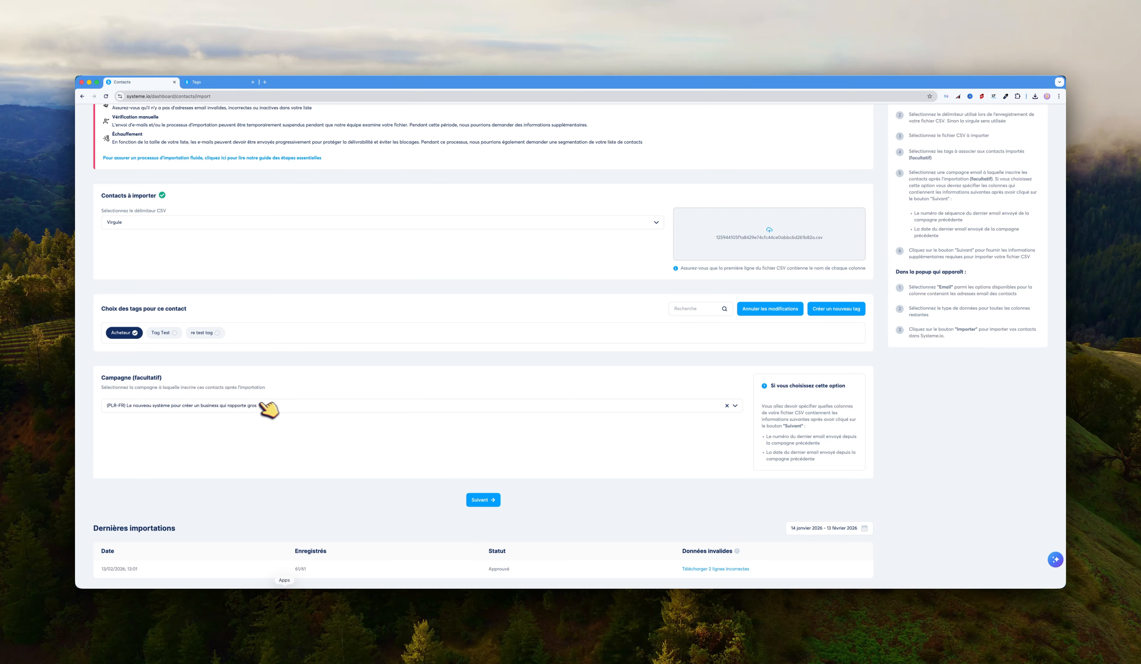
left_click(135, 332)
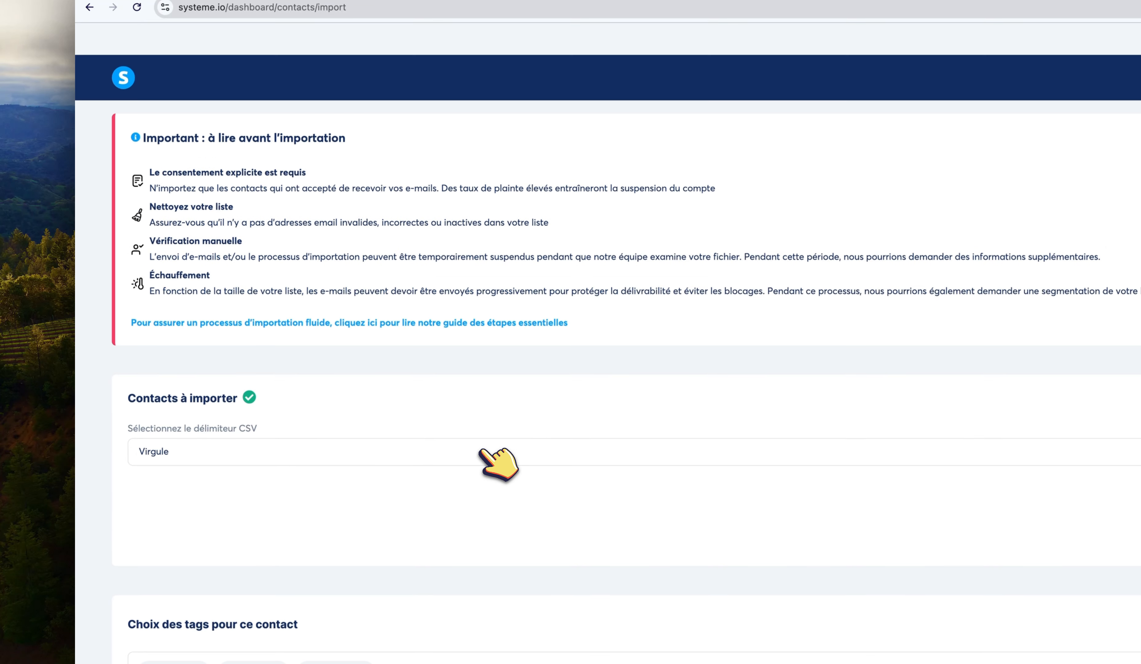
Step: Create a new contact tag named "importation"
left_click(377, 102)
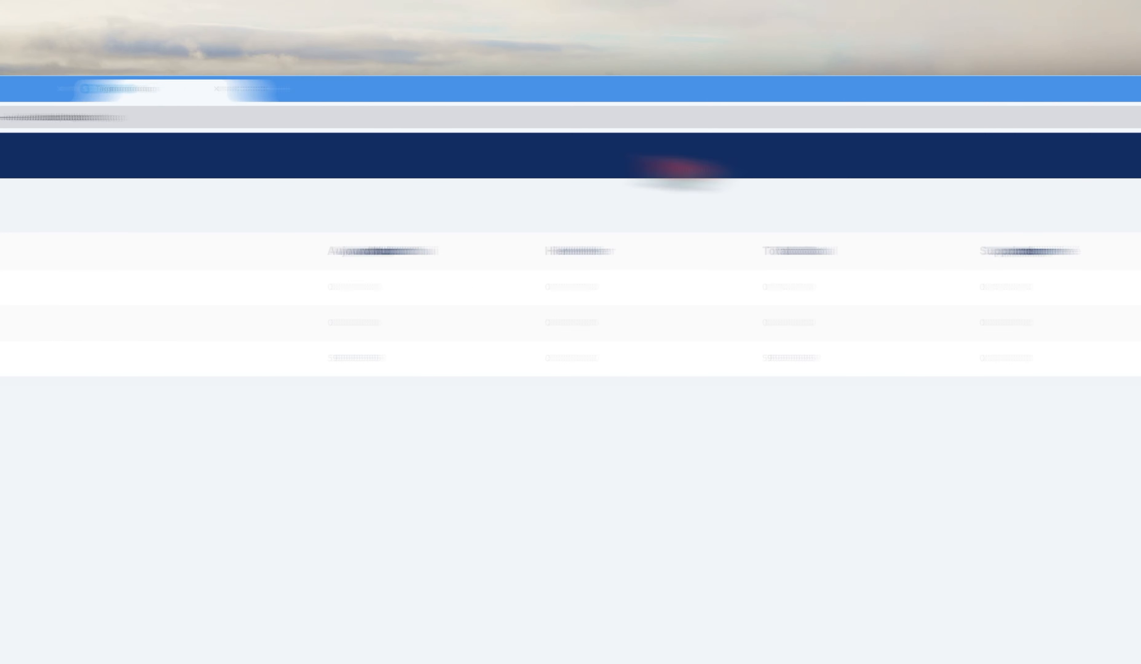
left_click(1012, 205)
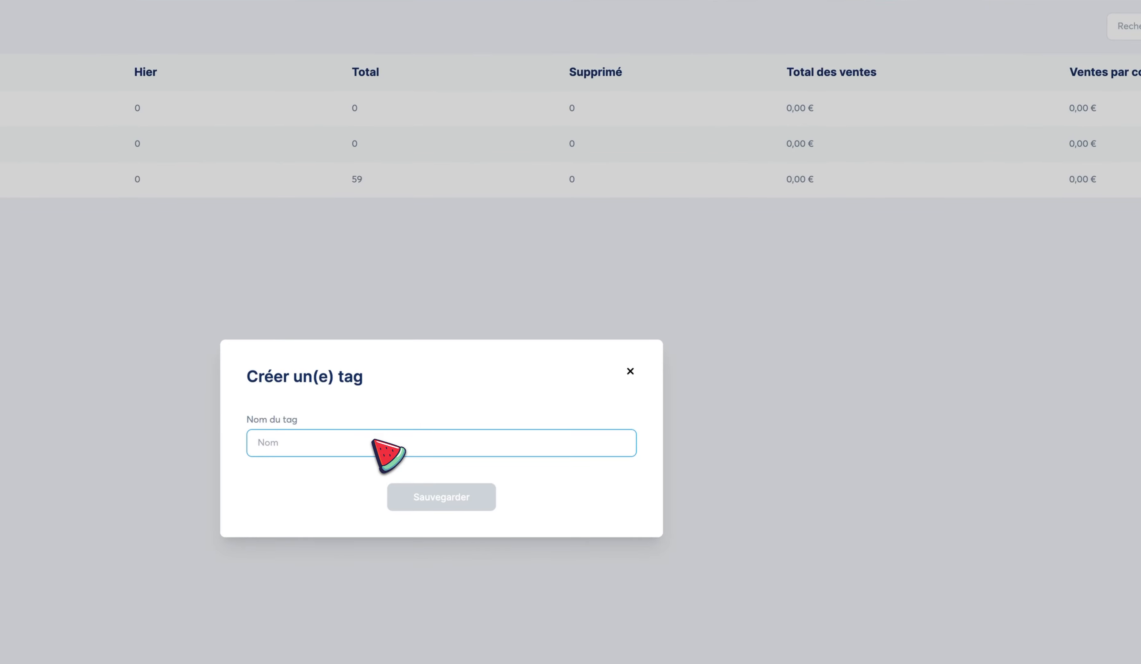
type("importation")
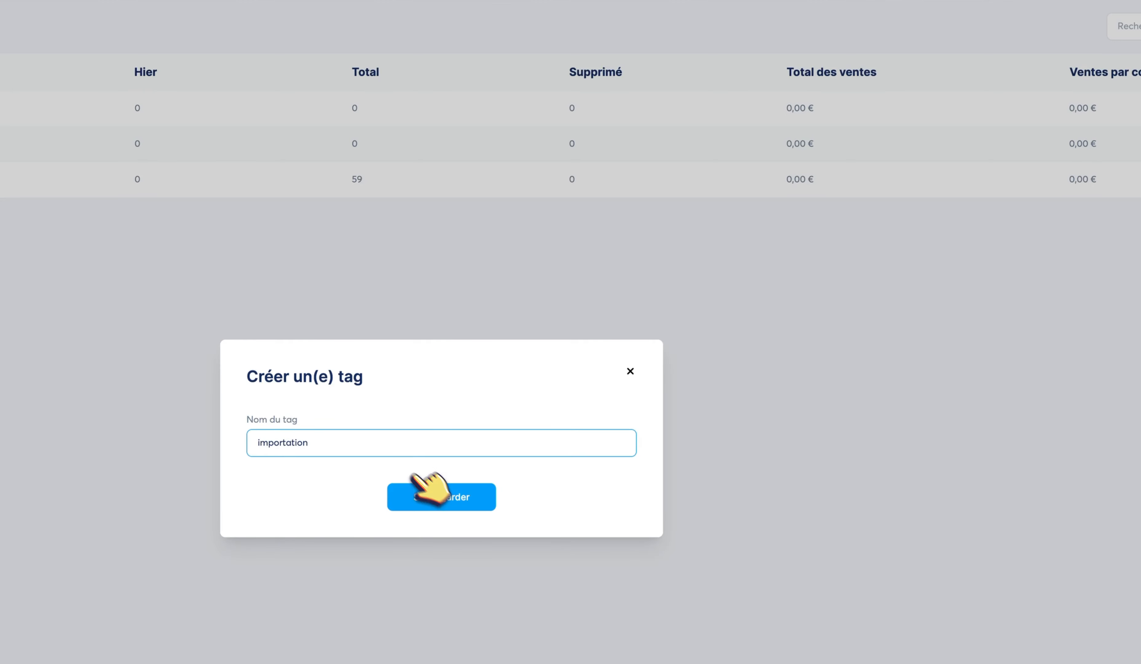
left_click(439, 495)
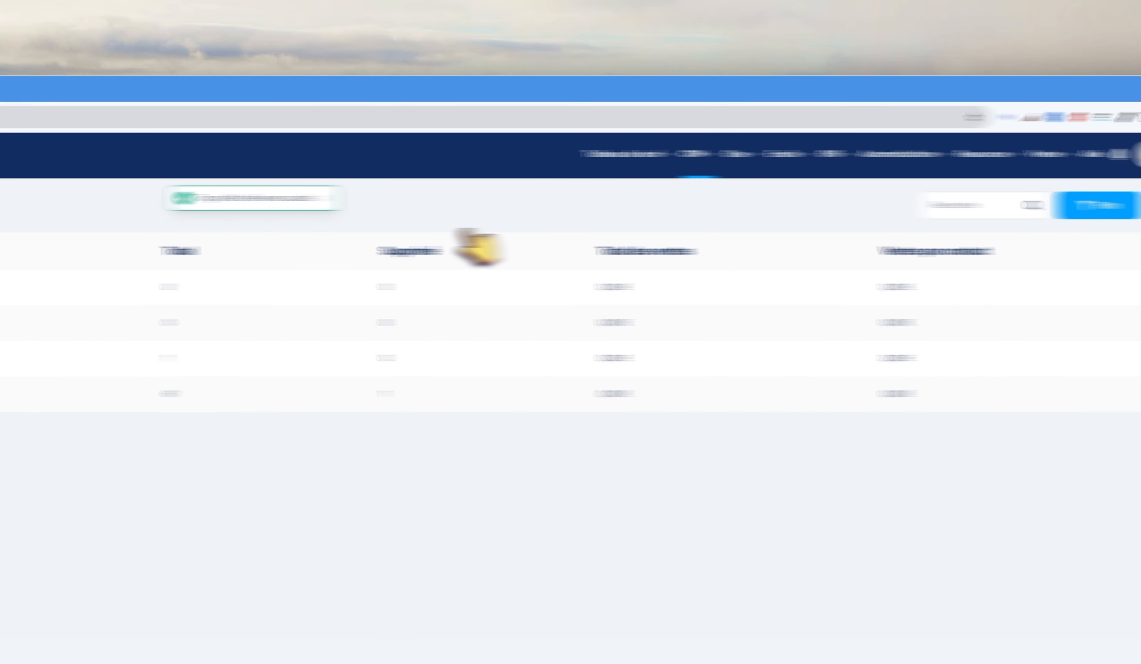
Step: Create an automation rule with a Tag ajouté trigger for the importation tag
mouse_move(767, 151)
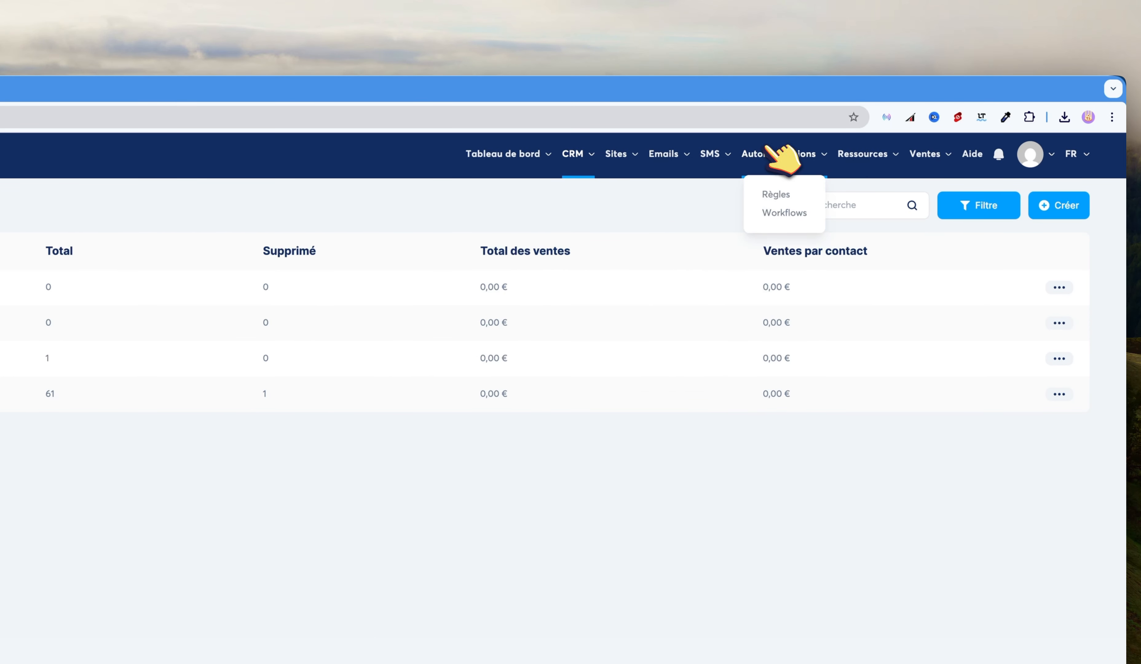
left_click(773, 194)
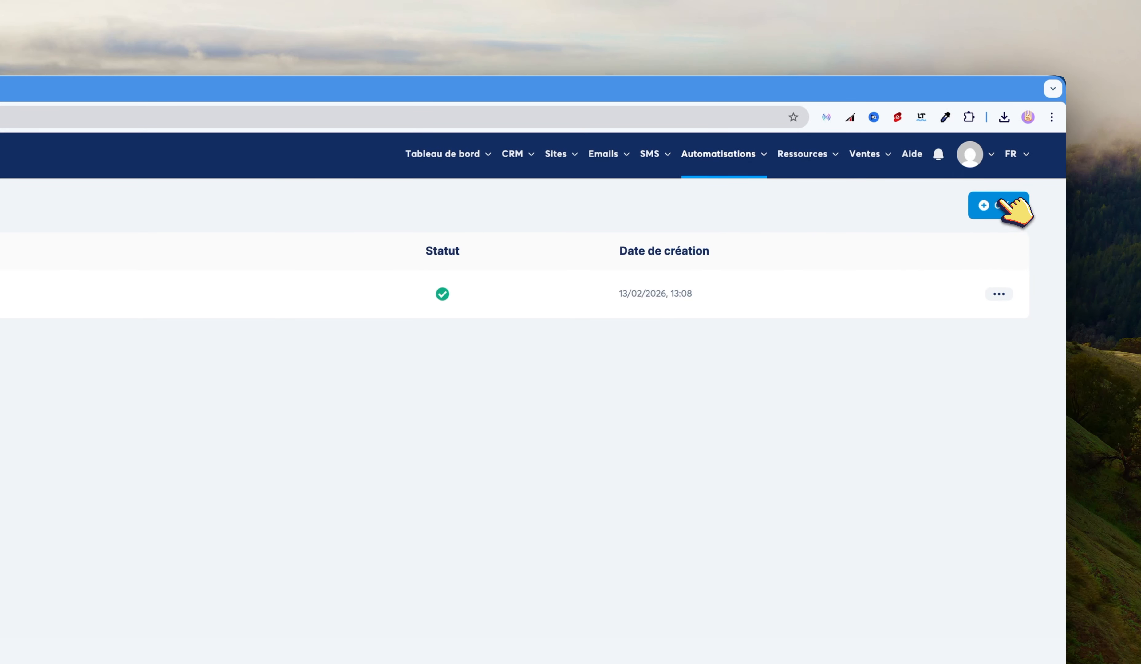
left_click(1060, 204)
left_click(826, 278)
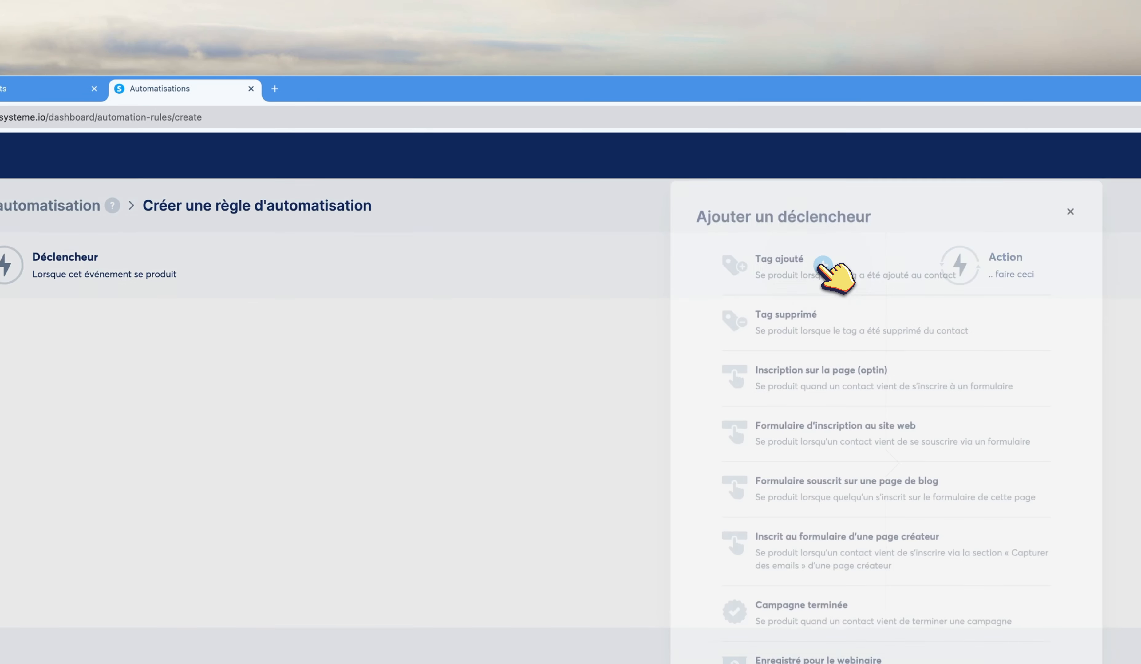
left_click(797, 255)
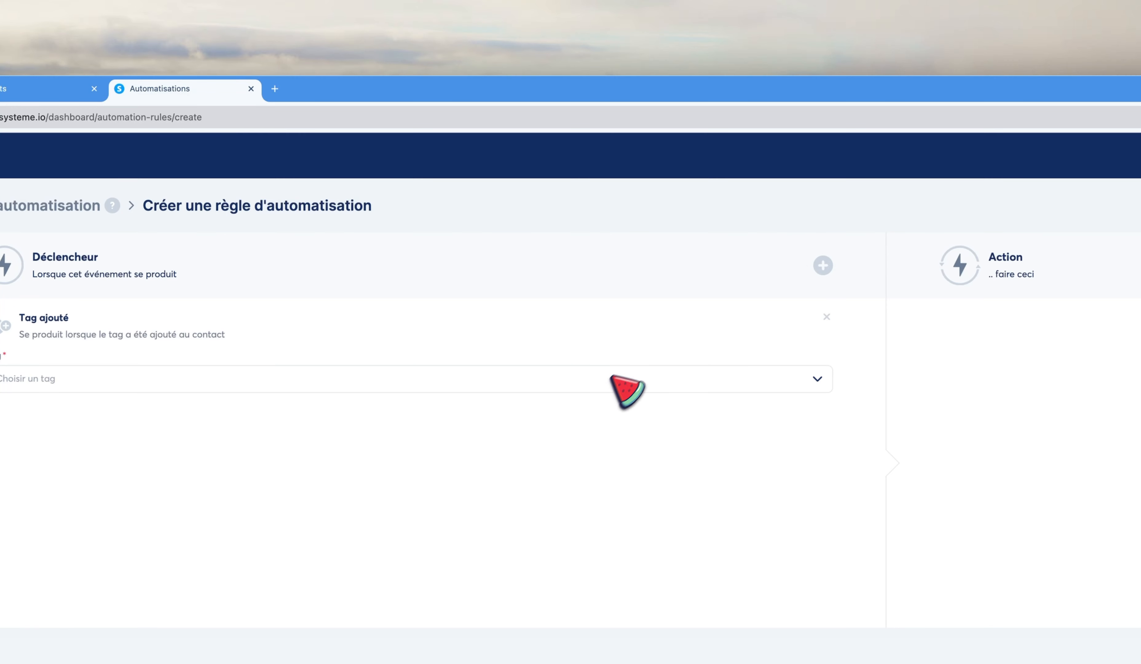
left_click(620, 386)
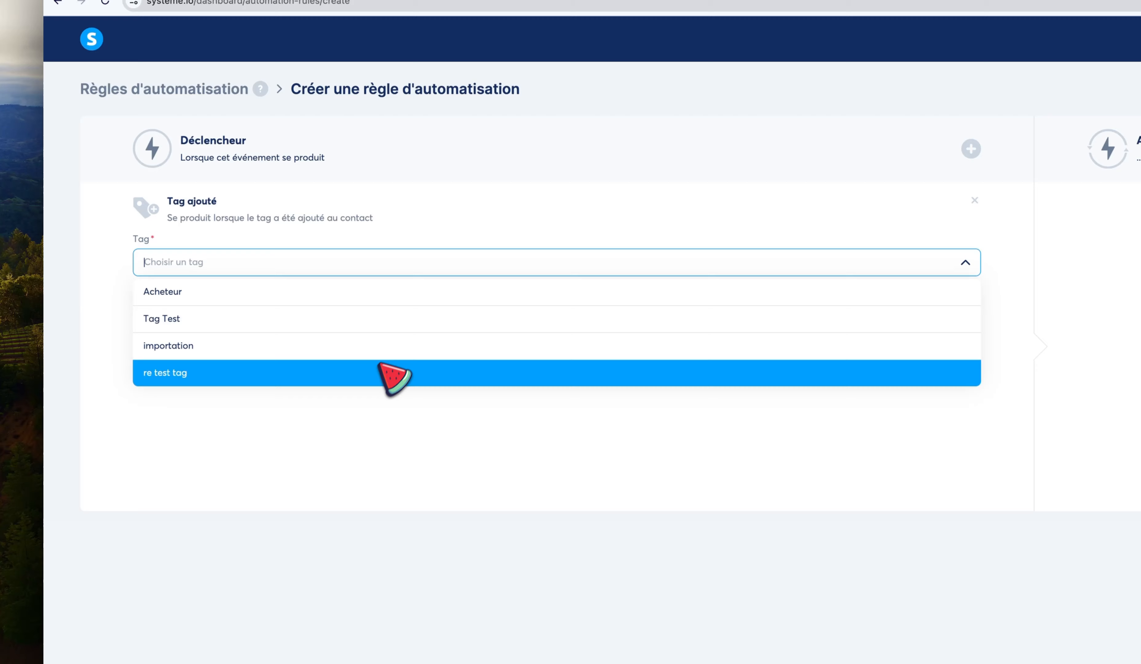
left_click(239, 463)
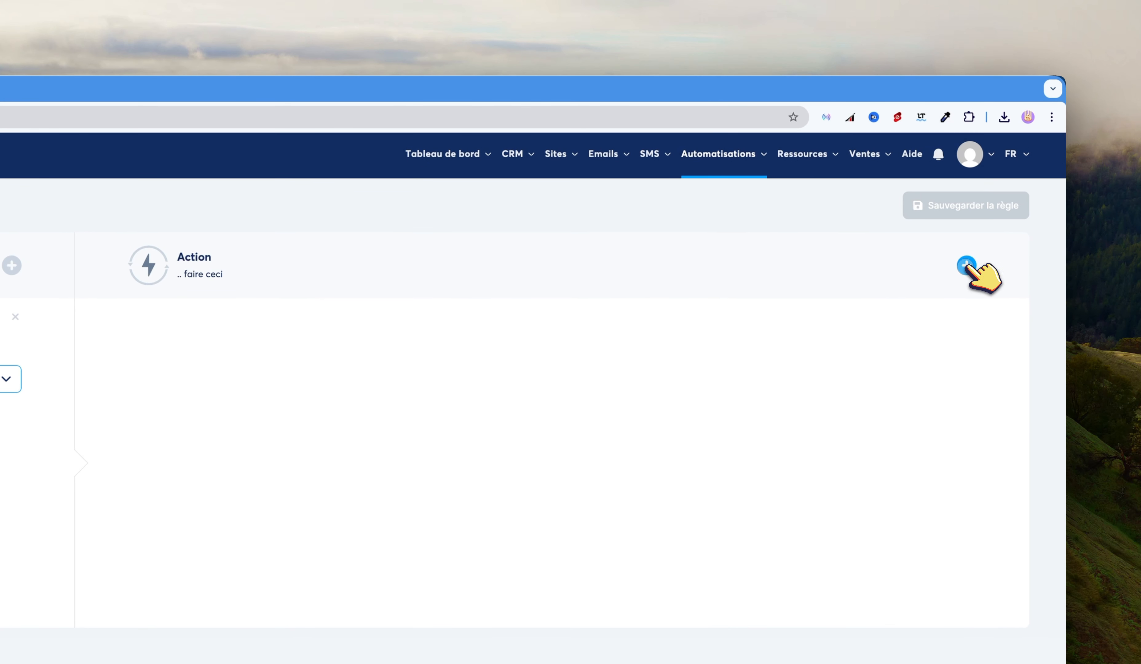
Step: Add an S'abonner à la campagne action for "(PLR-FR) Le nouveau système pour créer un business qui rapporte gros" and save the rule
left_click(968, 263)
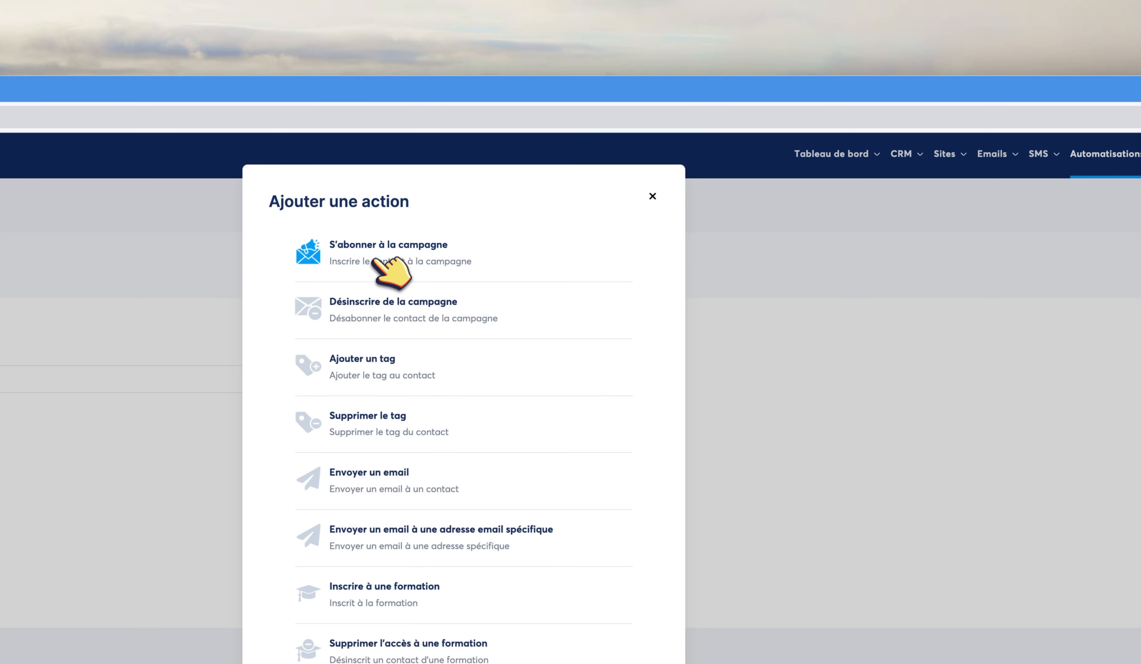
left_click(379, 248)
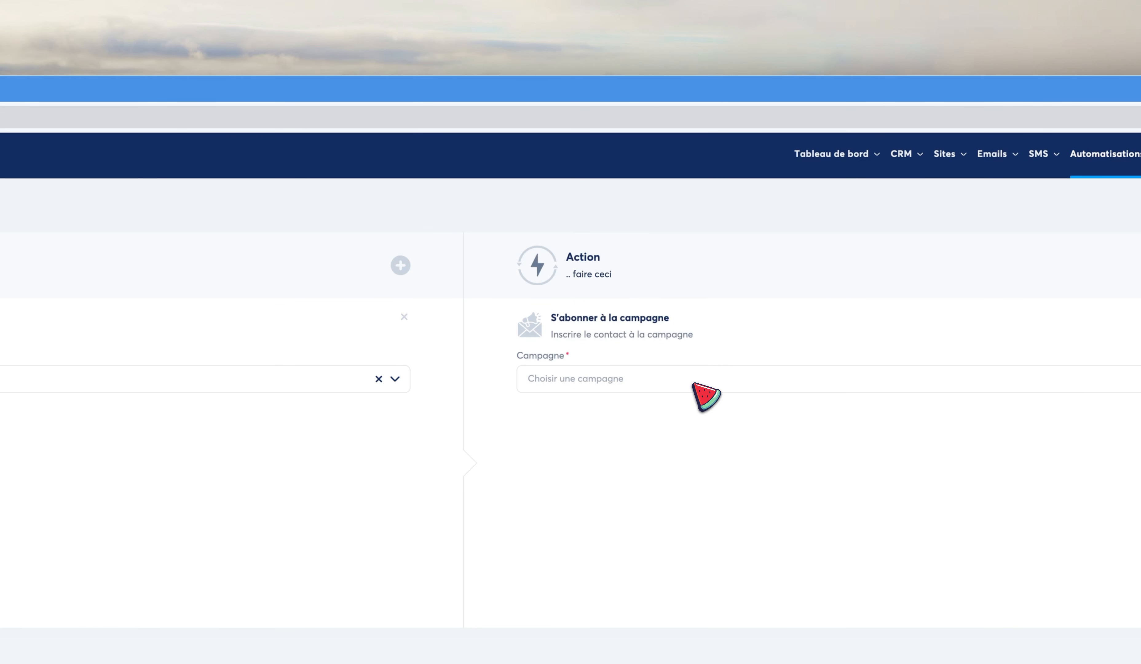
left_click(695, 386)
left_click(615, 409)
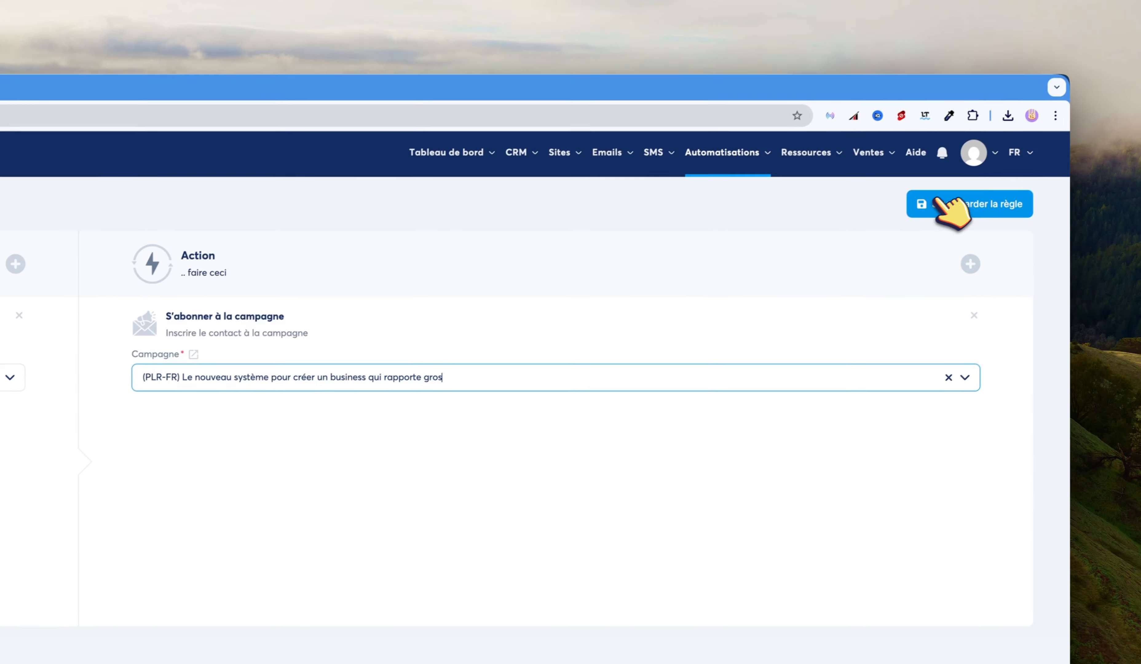
left_click(941, 203)
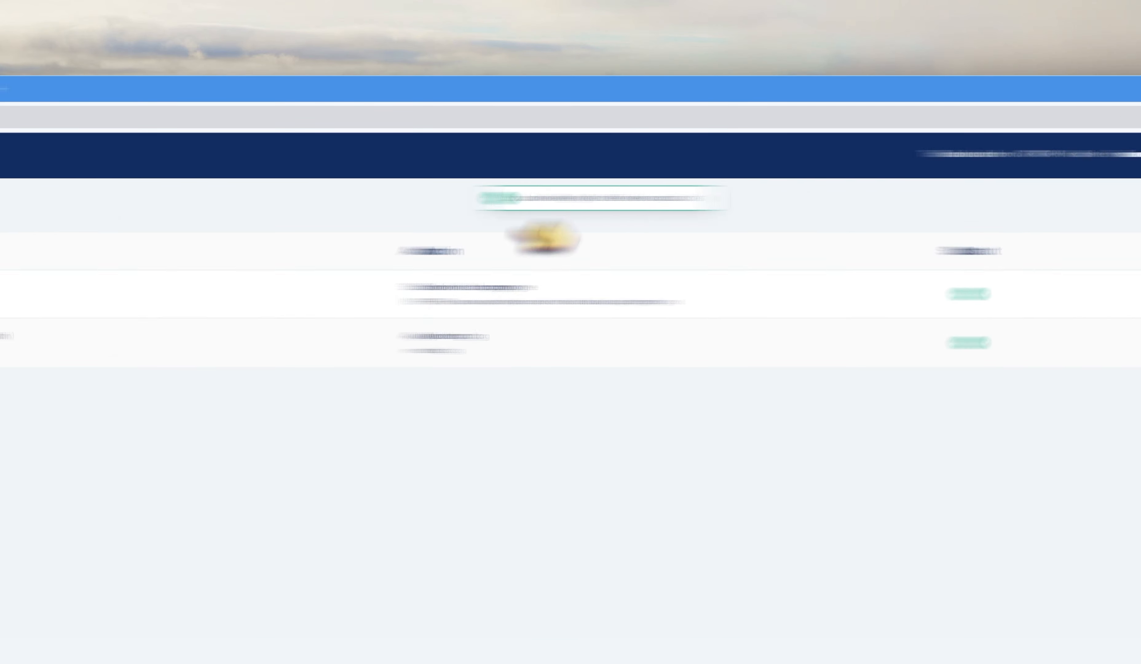
Step: Reload the contact import form, assign the importation tag and choose the file 125944105f1a8429e74cfc44ce0abbc6d261b82a.csv
left_click(73, 90)
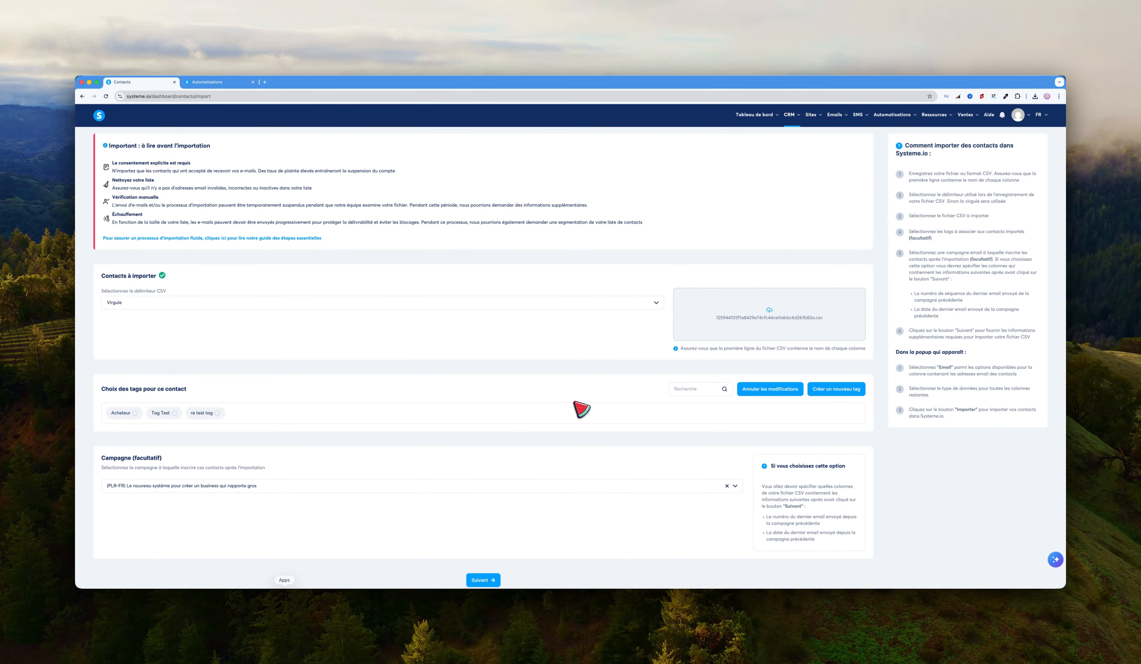
key("super+r")
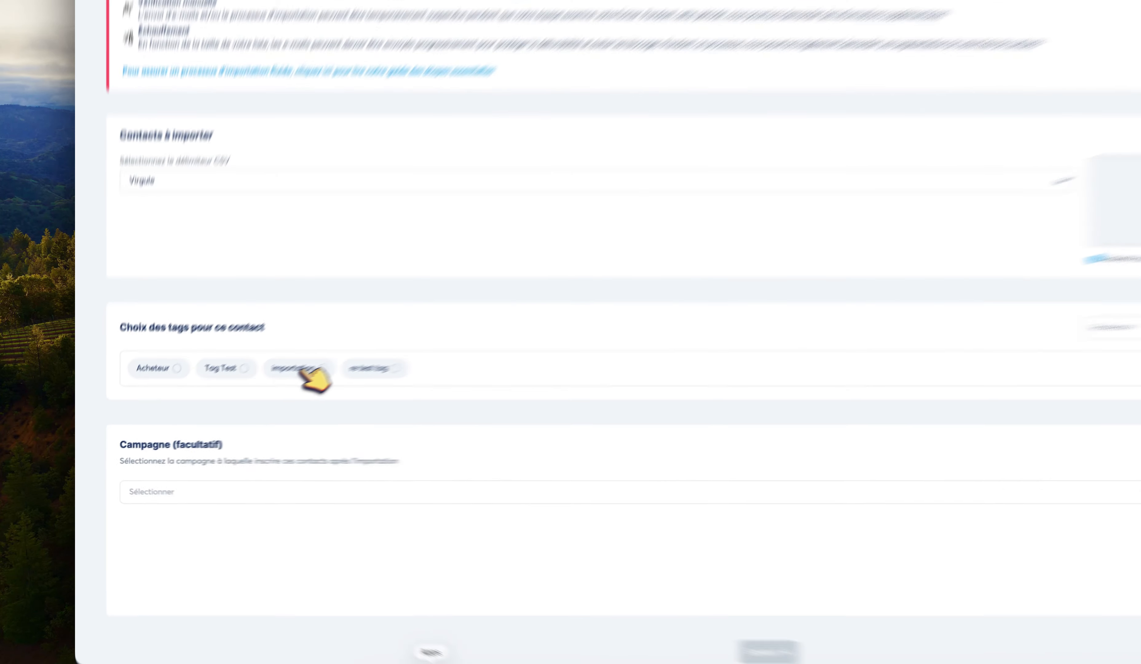
left_click(200, 414)
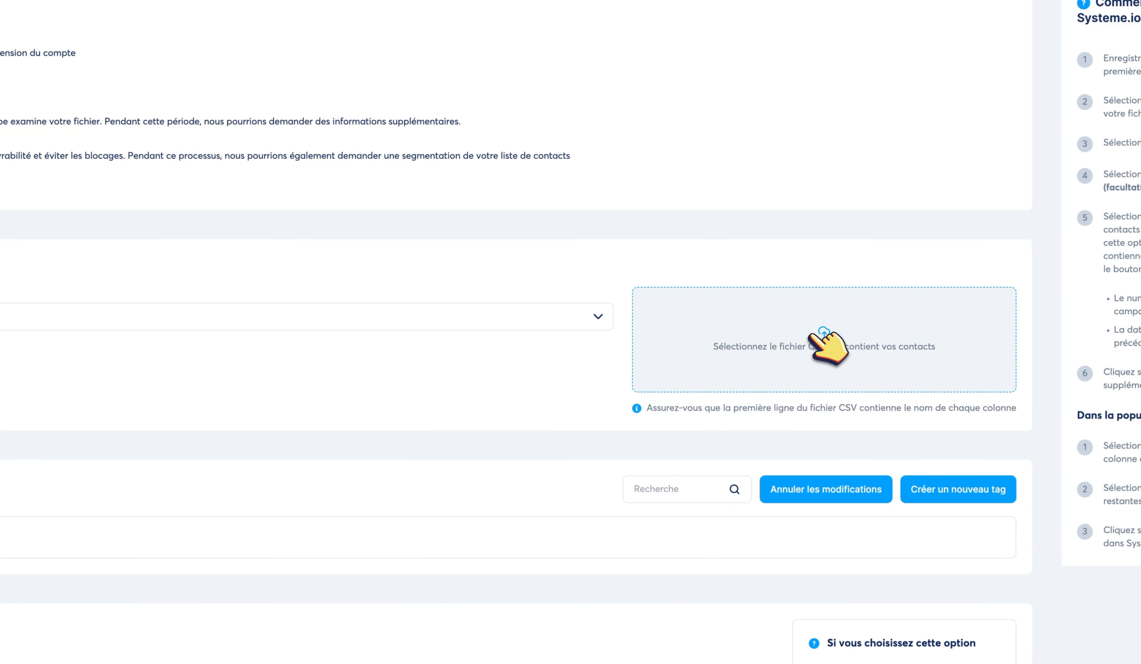
left_click(824, 333)
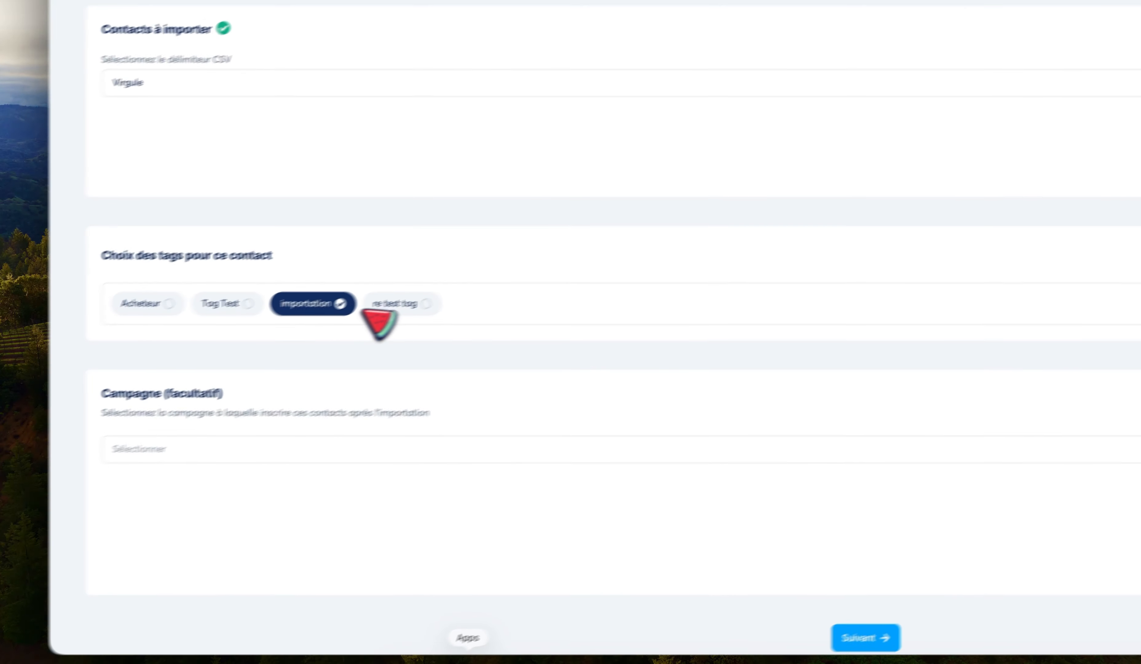
Step: Import the contacts without a campaign, mapping the Nome column to Prénom and Sobrenome to Nom de famille
scroll(589, 432, "down", 4)
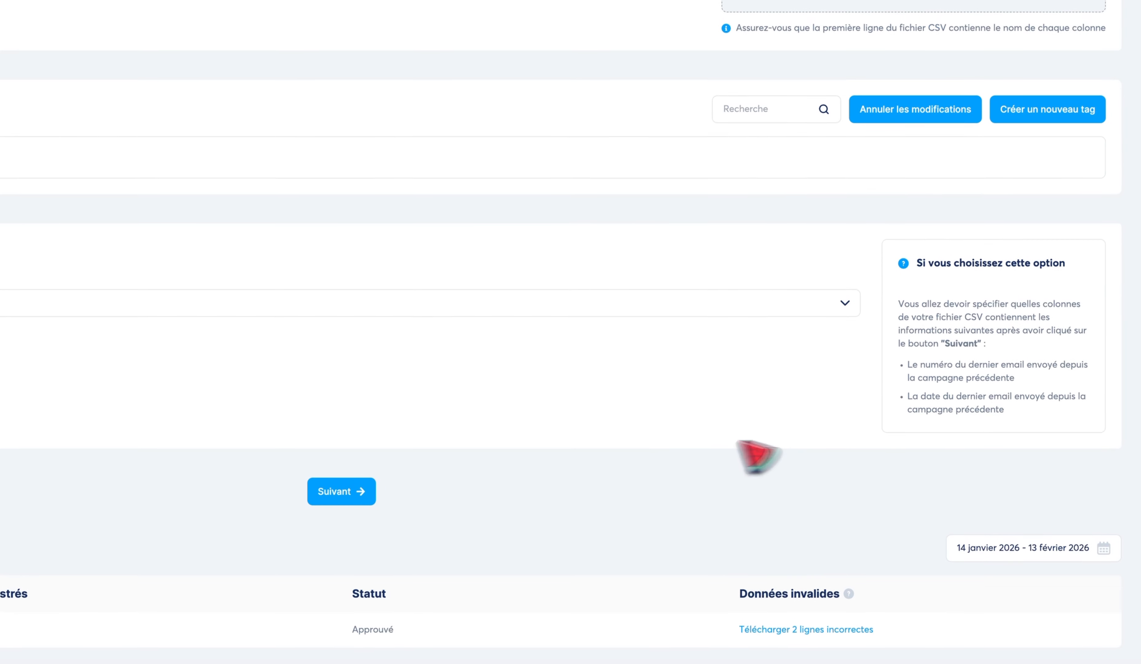
left_click(358, 501)
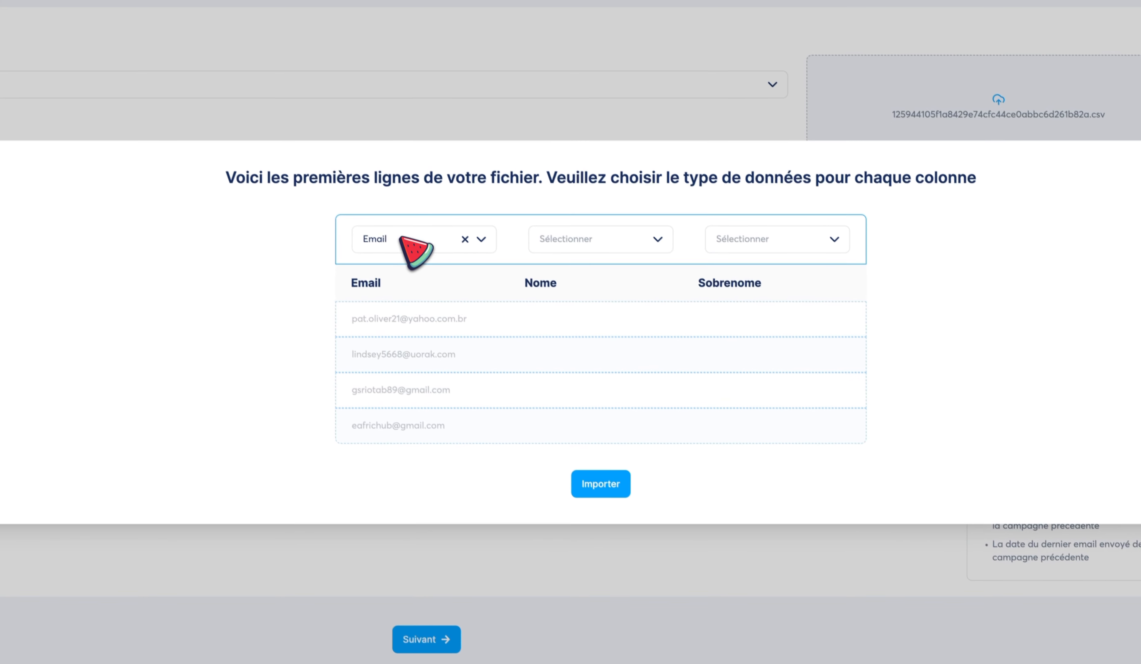
left_click(598, 245)
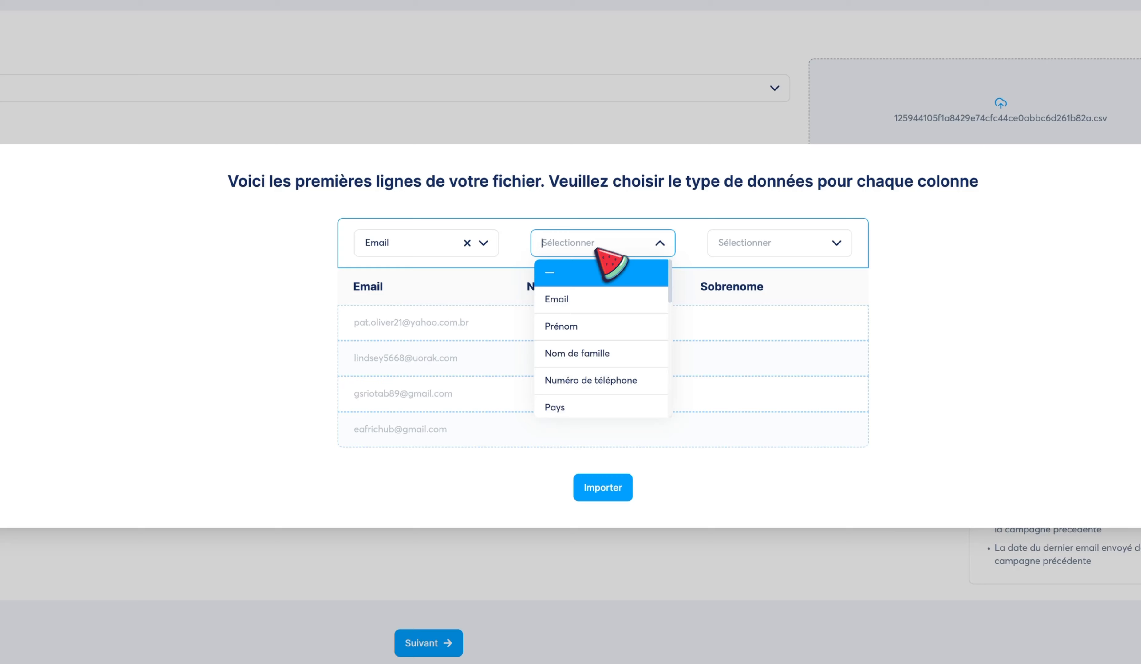
left_click(568, 326)
left_click(753, 242)
left_click(754, 353)
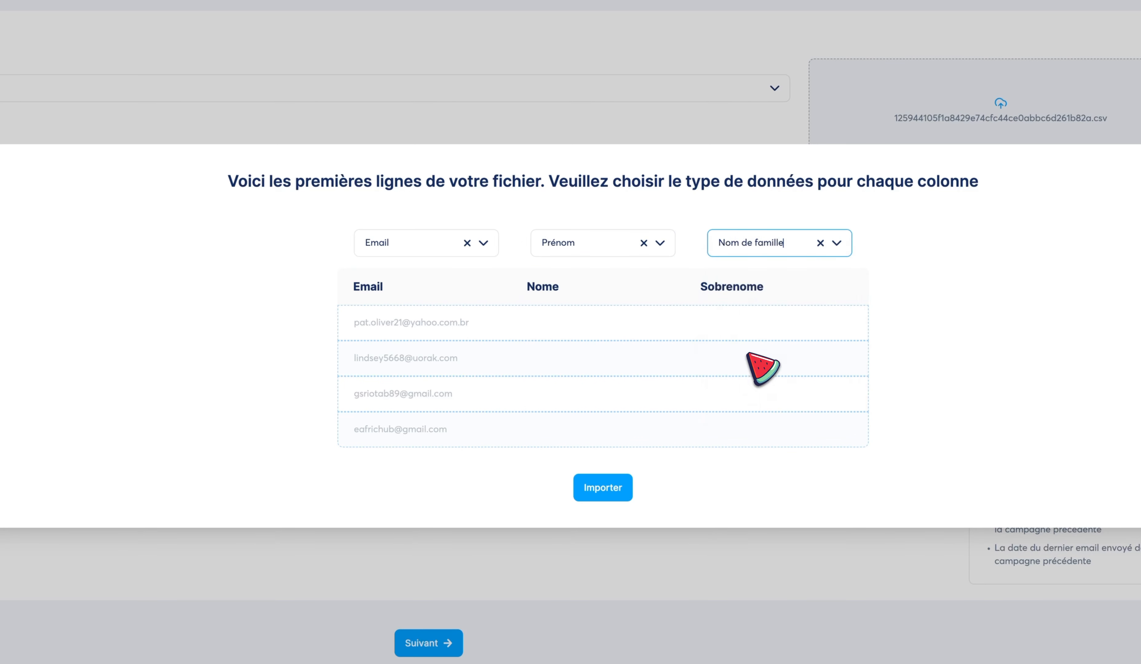
left_click(604, 487)
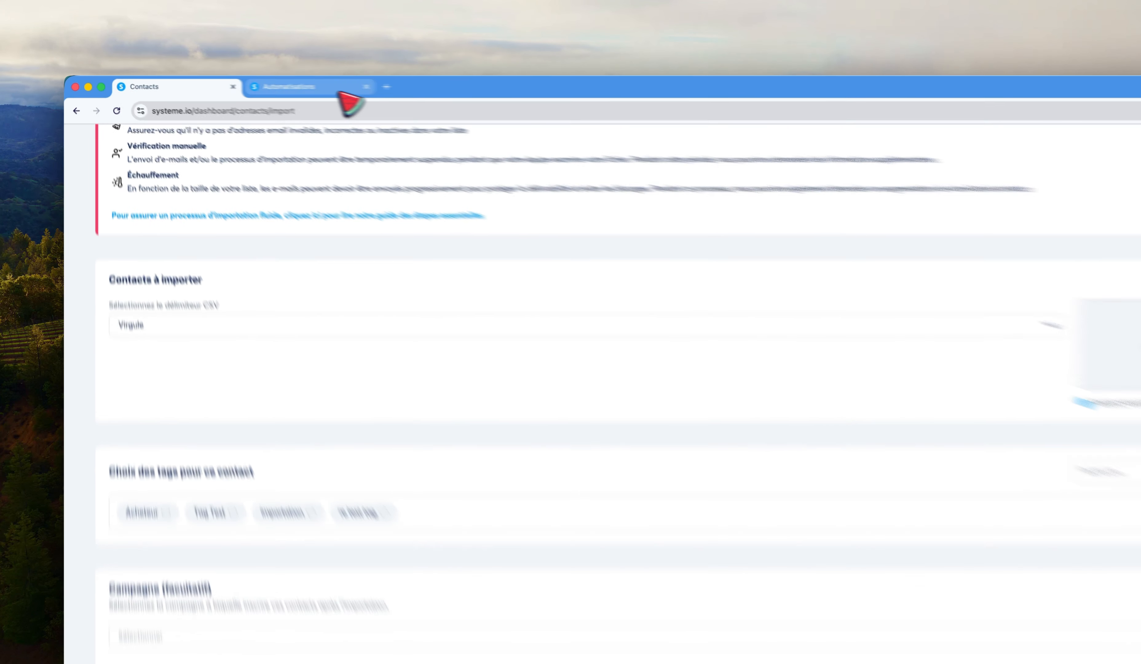
Step: Return to the automation rules list to review the rule for the importation tag
left_click(207, 82)
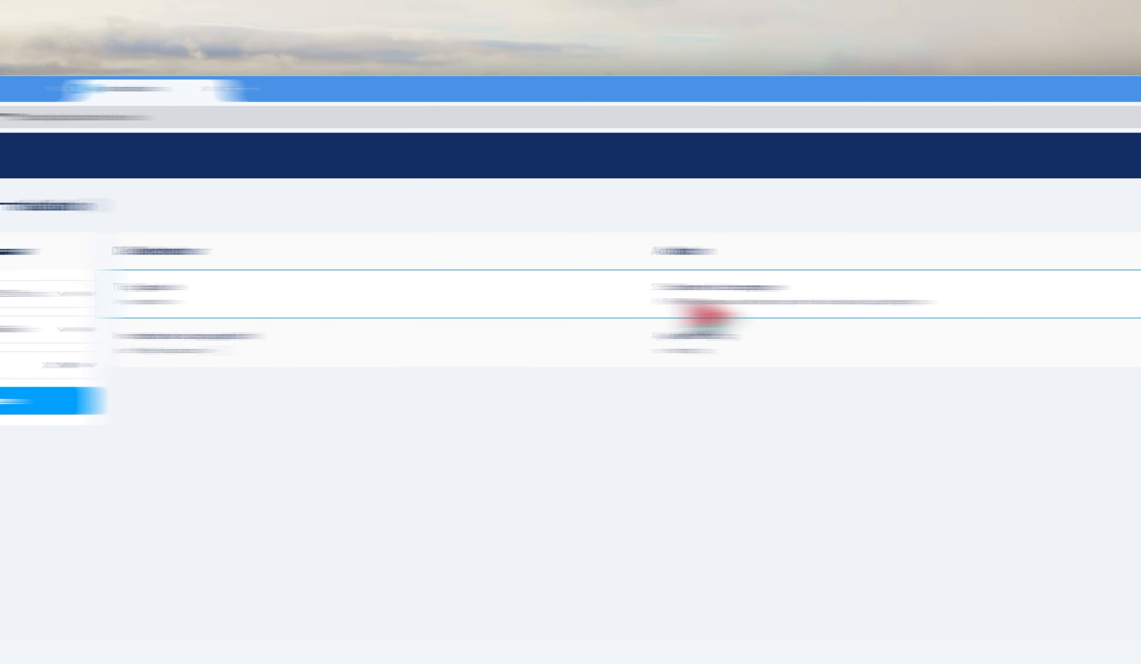